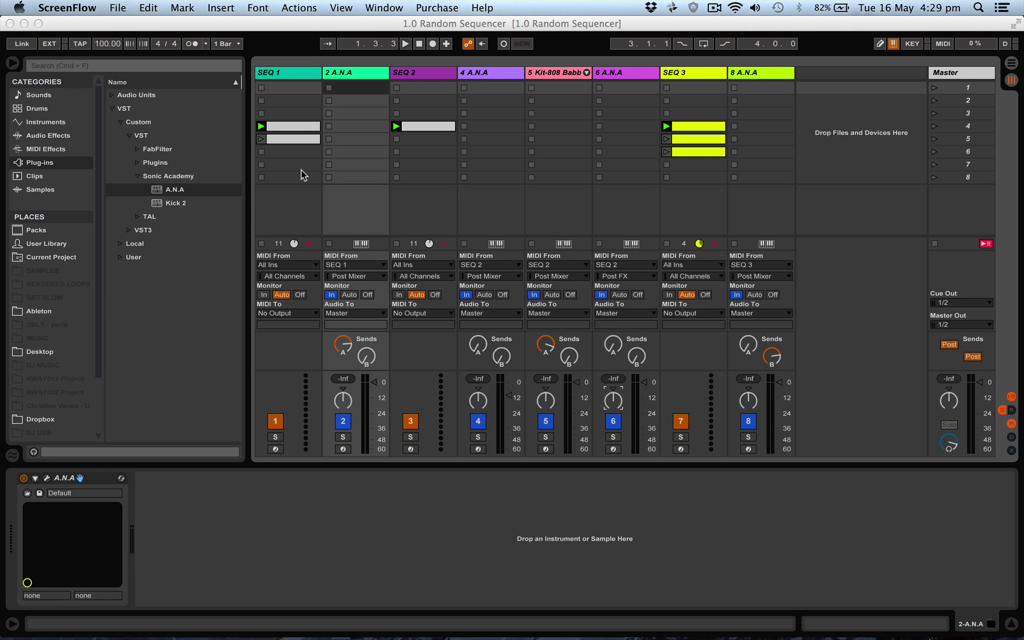
# Step: Check the C3 note in the SEQ 1 clip and copy it from slot 4 into scene 3
pyautogui.click(285, 131)
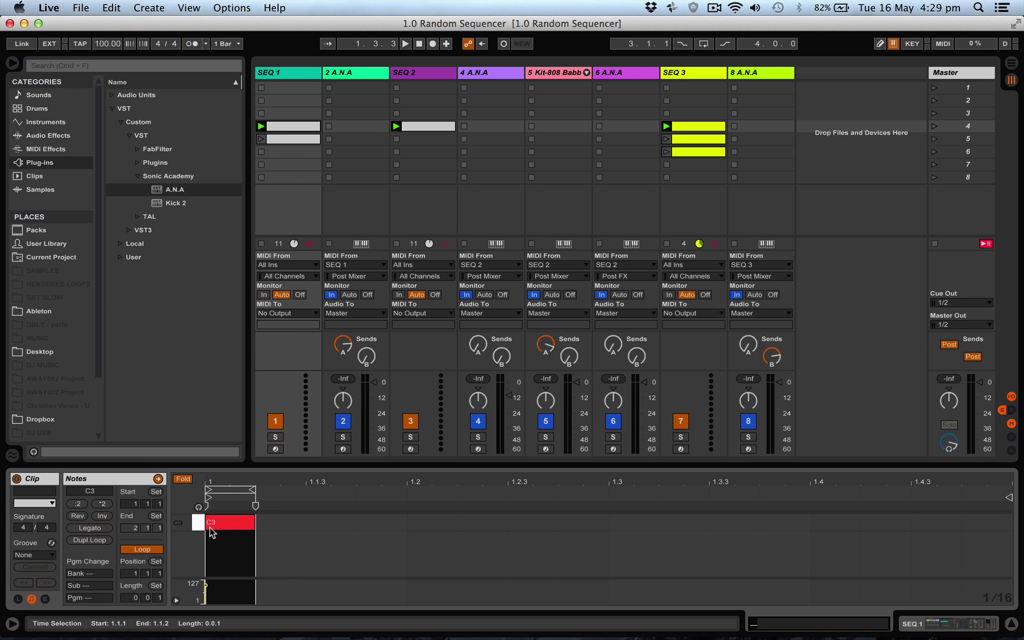
pyautogui.click(285, 73)
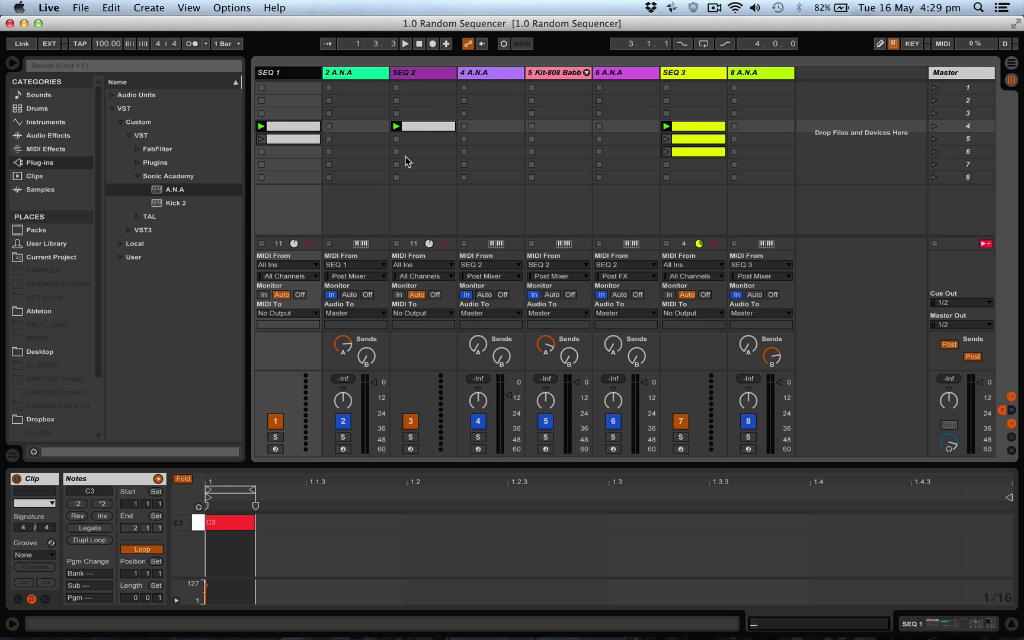
pyautogui.moveTo(311, 127); pyautogui.dragTo(311, 114)
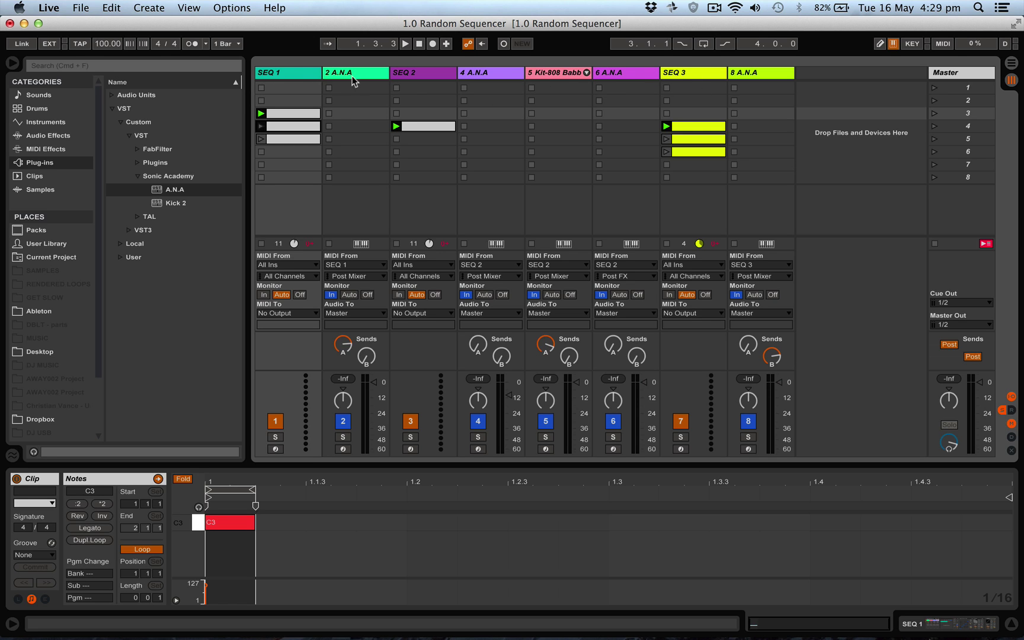
# Step: Look over the 2 A.N.A, Kit-808 and 8 A.N.A tracks, then launch scene 3
pyautogui.click(333, 76)
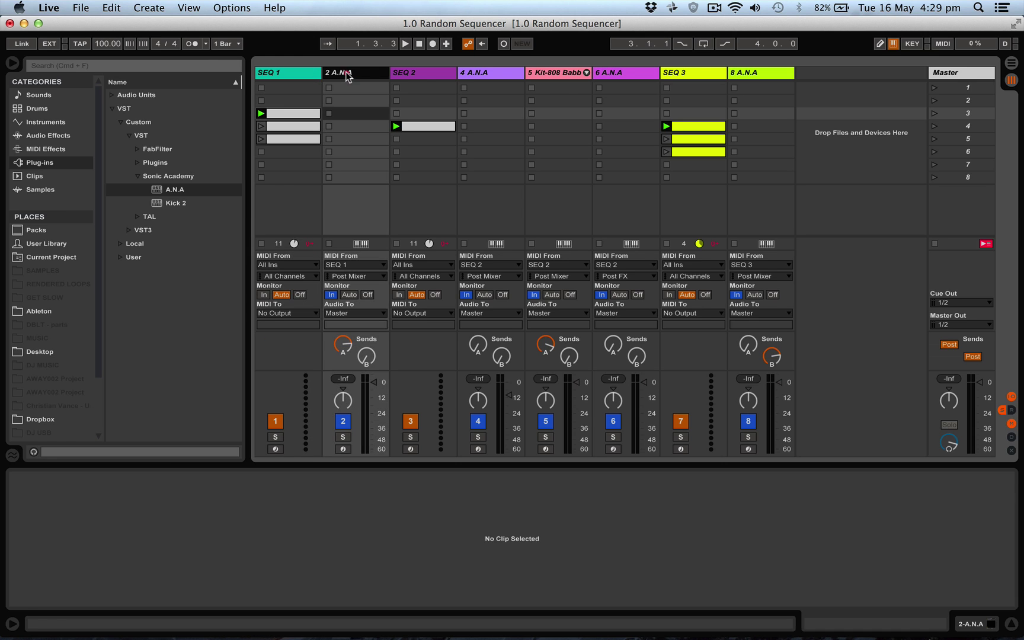
pyautogui.click(495, 76)
pyautogui.click(561, 72)
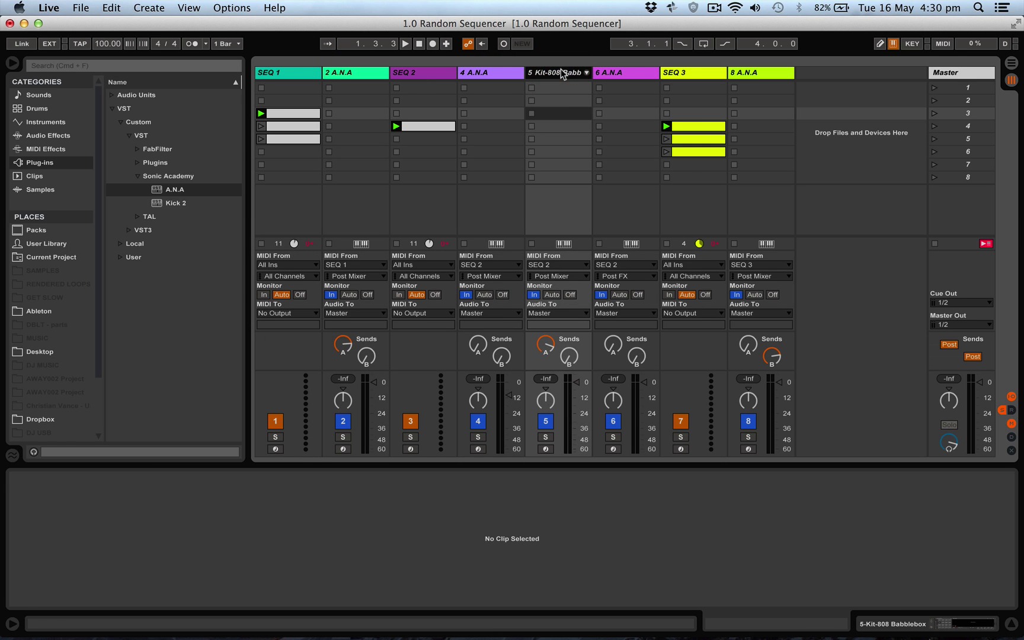
pyautogui.click(761, 74)
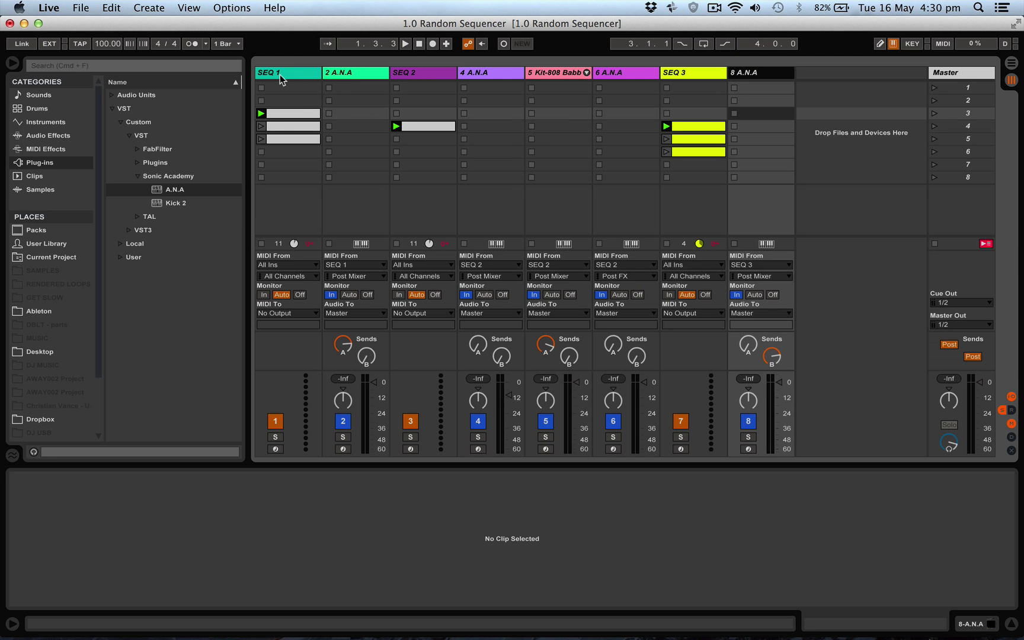
pyautogui.click(935, 114)
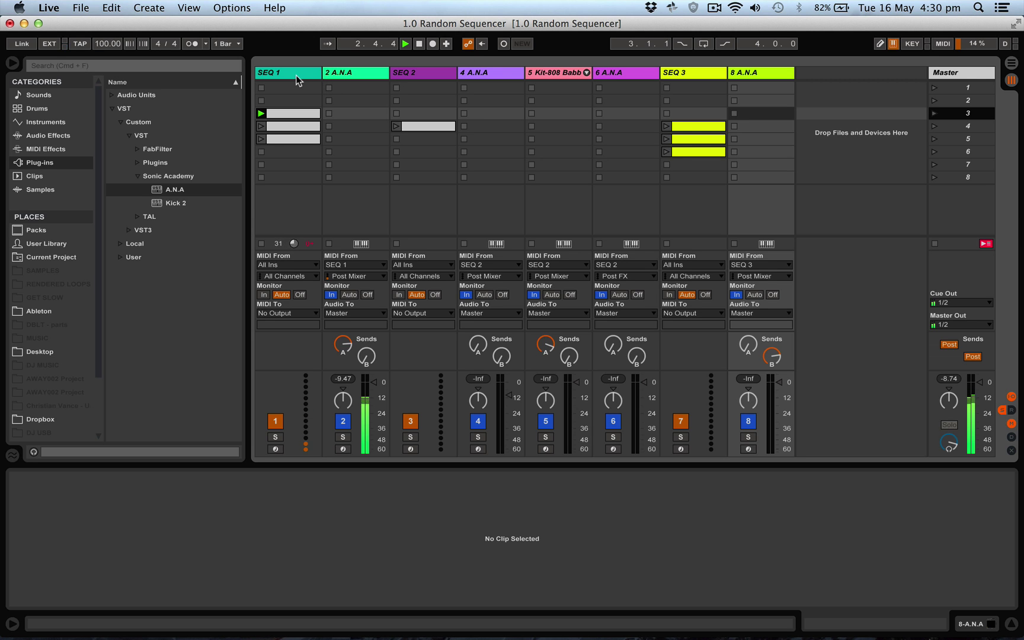
# Step: Stop playback and display SEQ 1's rack with its Random, Scale and Velocity devices
pyautogui.press('space')
pyautogui.click(270, 72)
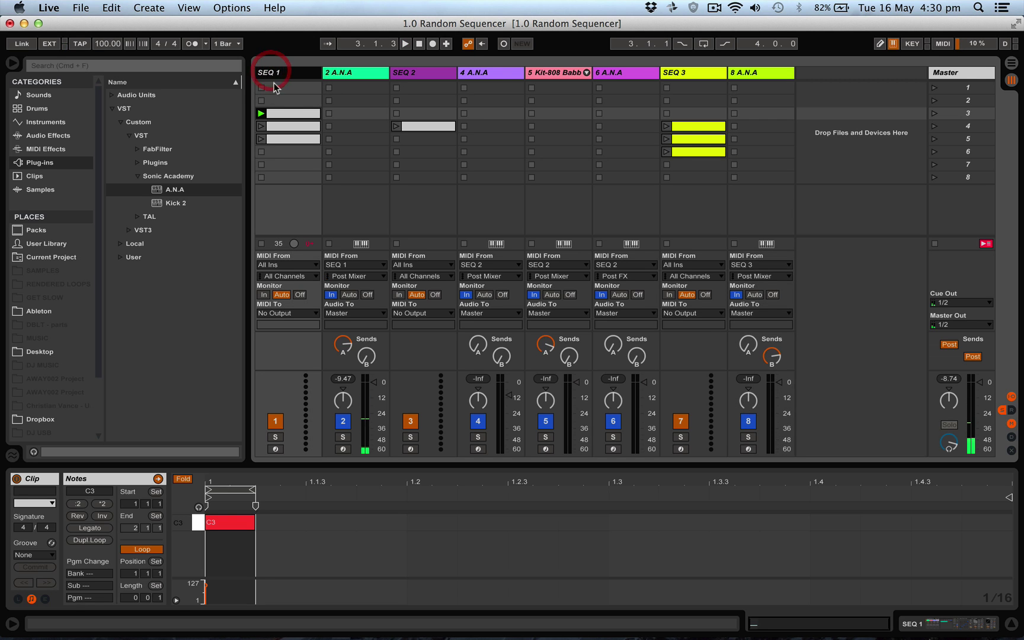
pyautogui.click(296, 73)
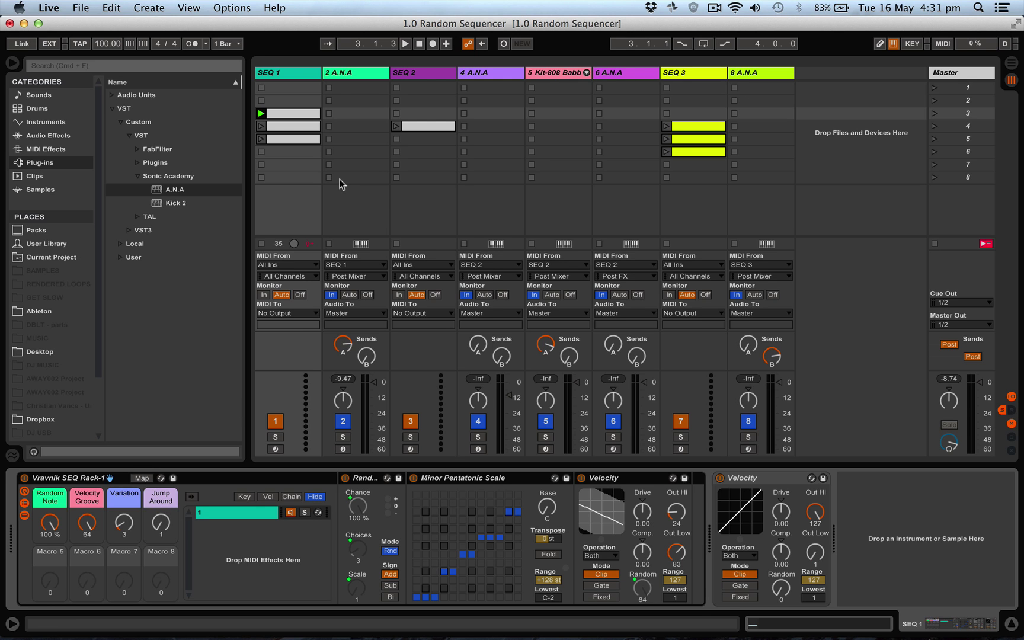
# Step: Move SEQ 3's slot-4 clip down into scene 5 so it covers scenes 5 and 6
pyautogui.press('space')
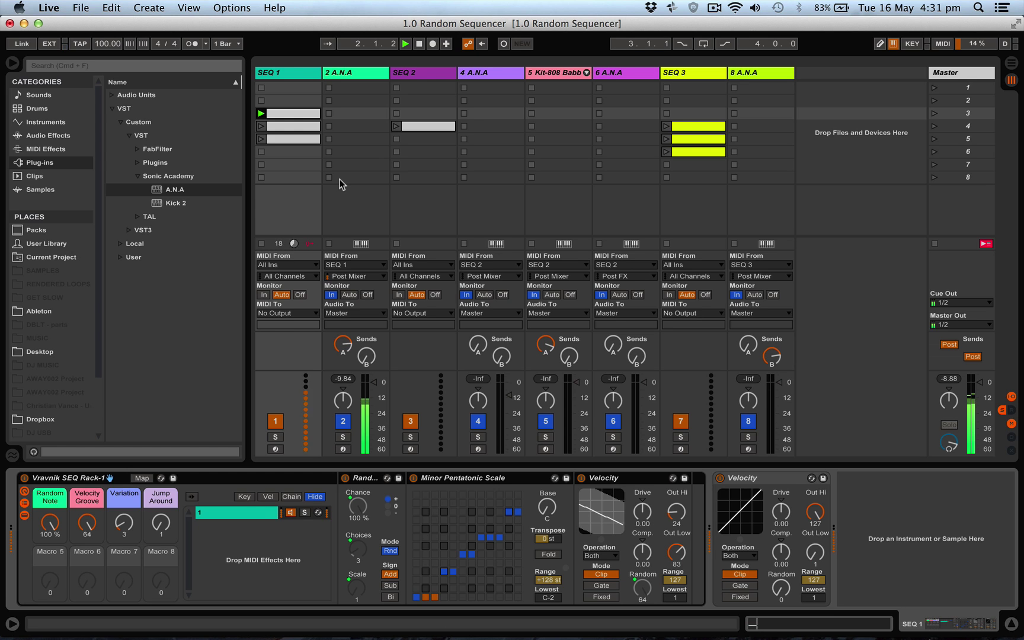
pyautogui.press('space')
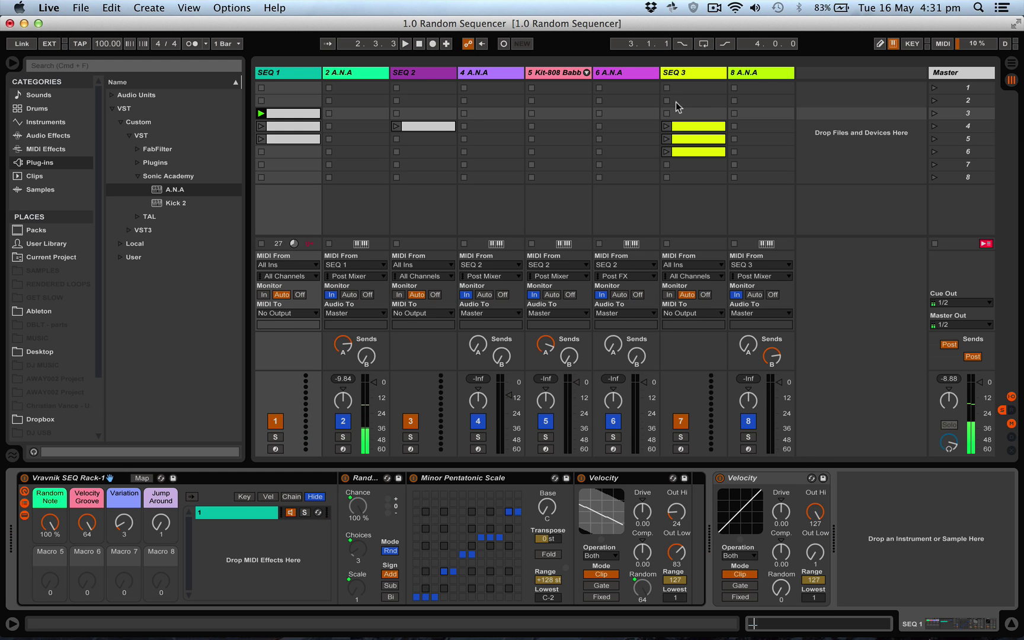
pyautogui.moveTo(695, 129); pyautogui.dragTo(696, 143)
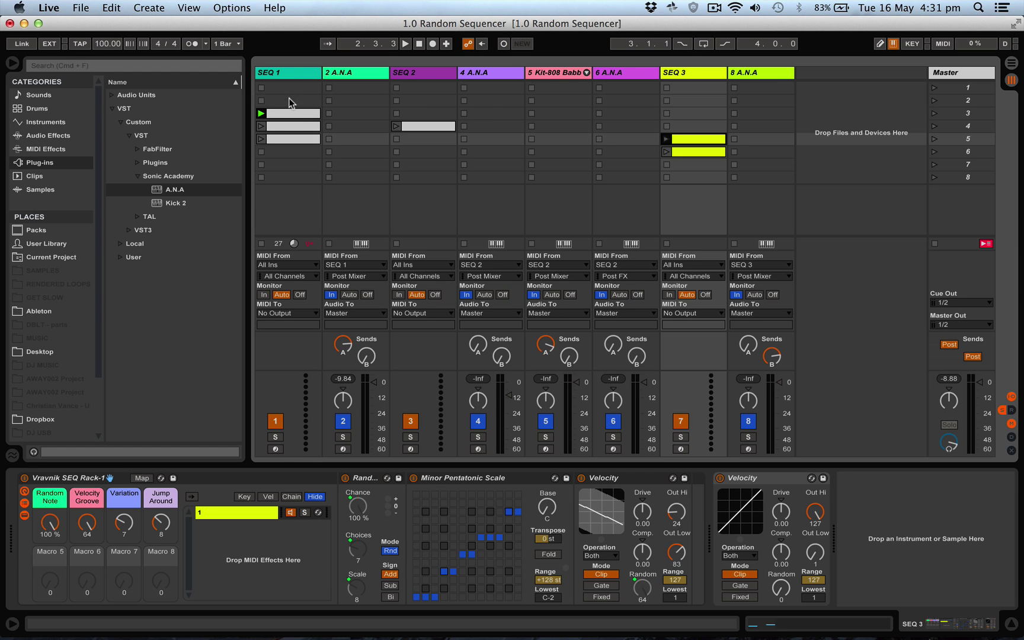
# Step: Show SEQ 2's sequencer rack with its Variation macro and launch scene 4
pyautogui.click(291, 73)
pyautogui.click(419, 76)
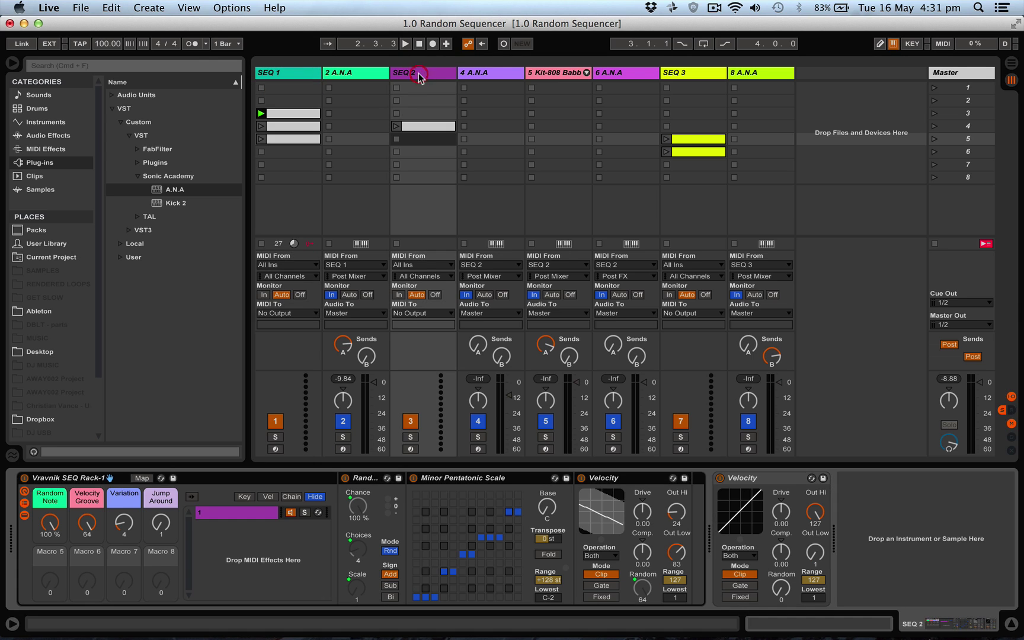
pyautogui.click(124, 524)
pyautogui.click(934, 126)
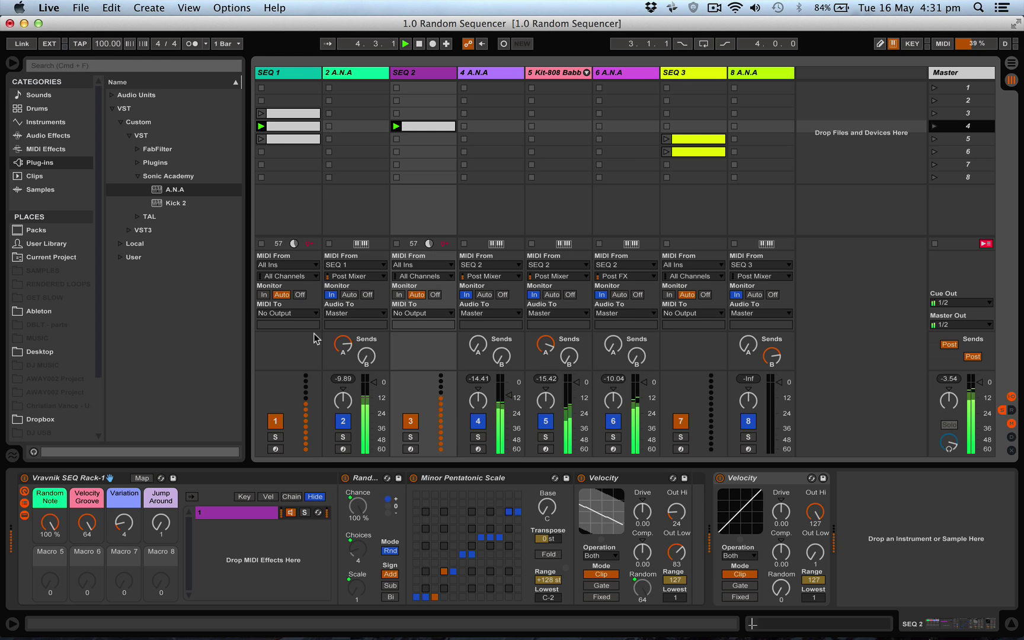
# Step: Mute tracks 2, 5 and 6 with their Track Activator buttons
pyautogui.click(343, 421)
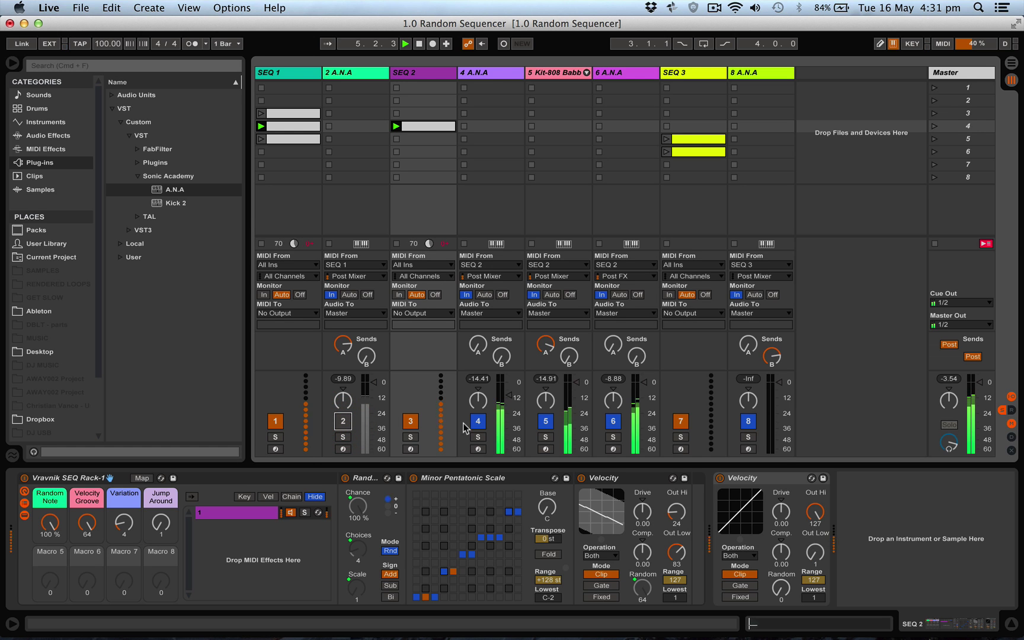
pyautogui.click(545, 422)
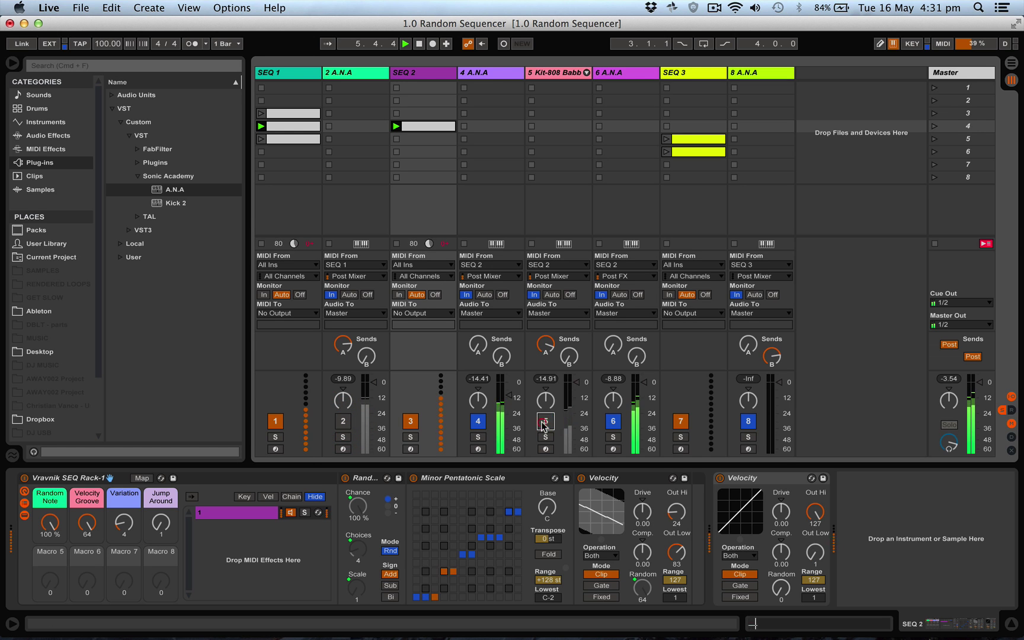
pyautogui.click(613, 421)
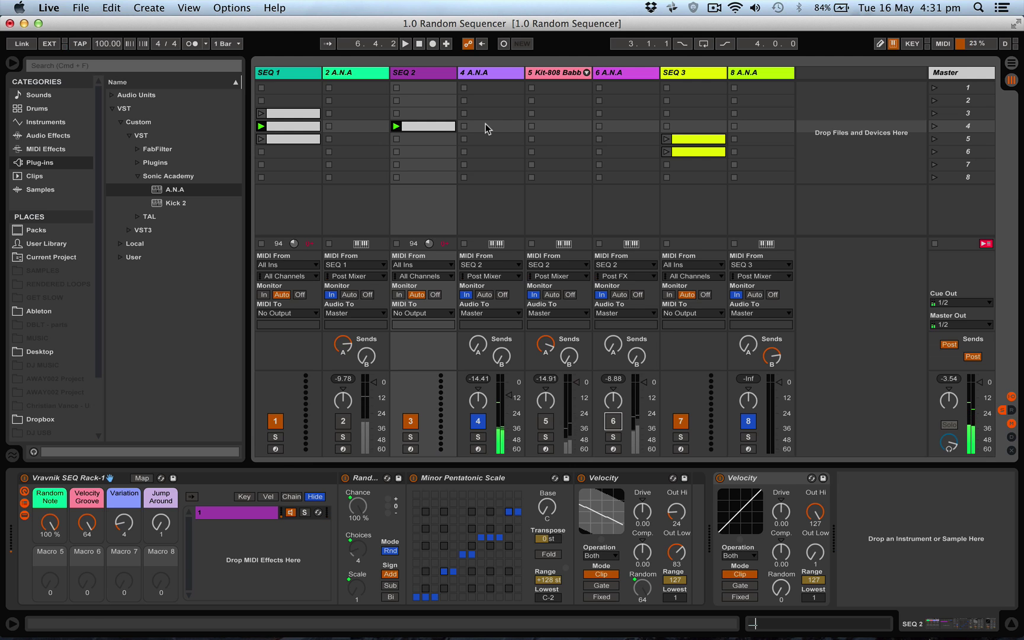
# Step: Raise SEQ 2's Variation macro to 7 and restart playback
pyautogui.click(409, 74)
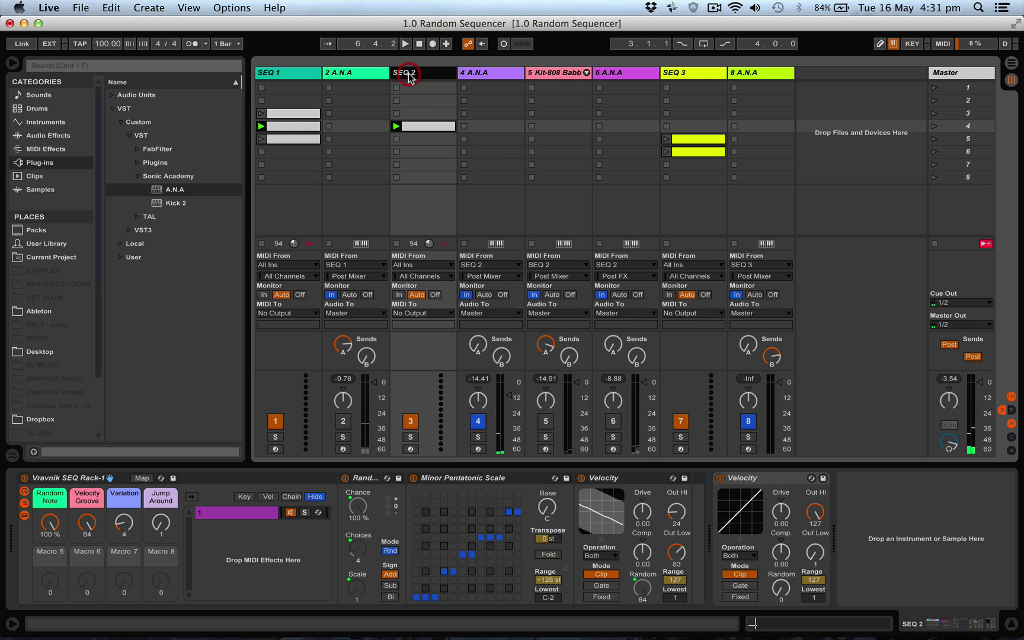
pyautogui.click(122, 524)
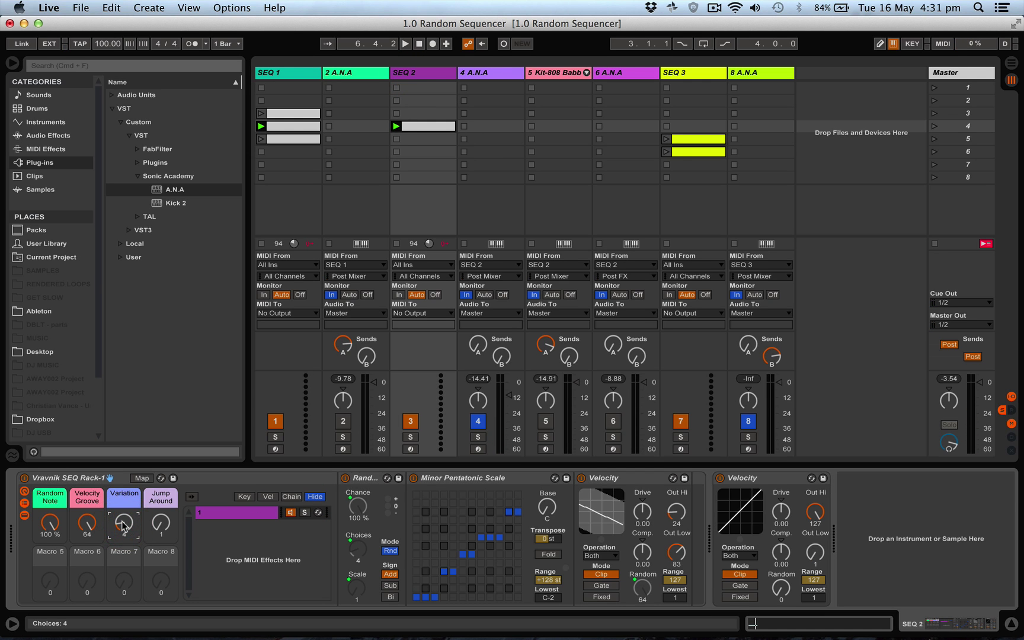
pyautogui.moveTo(122, 524); pyautogui.dragTo(126, 518)
pyautogui.press('space')
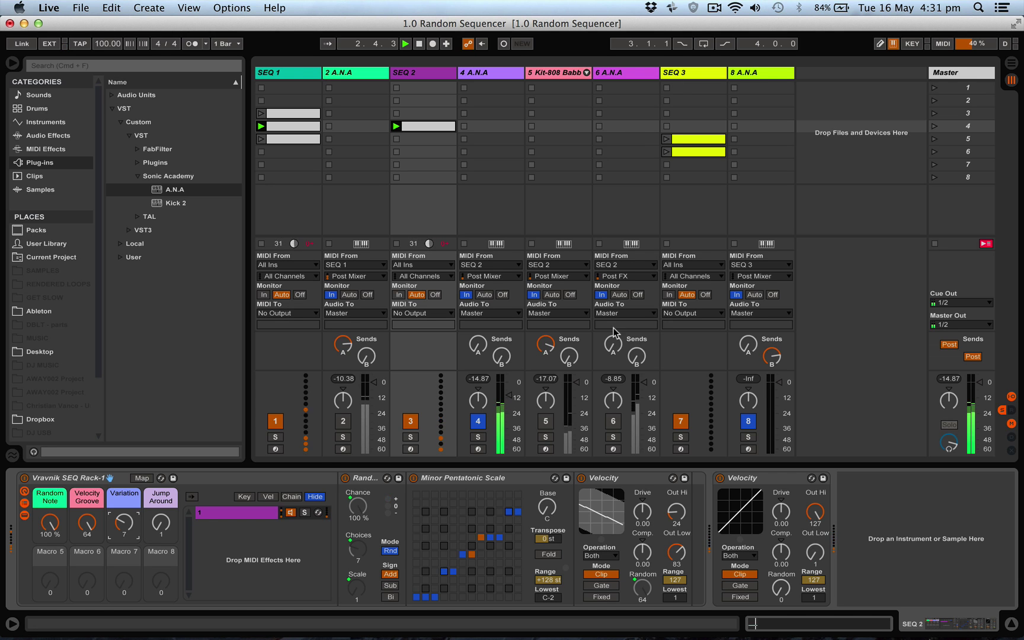
# Step: Unmute tracks 6 and 2, leaving track 5 muted, and restart playback on SEQ 2
pyautogui.click(613, 421)
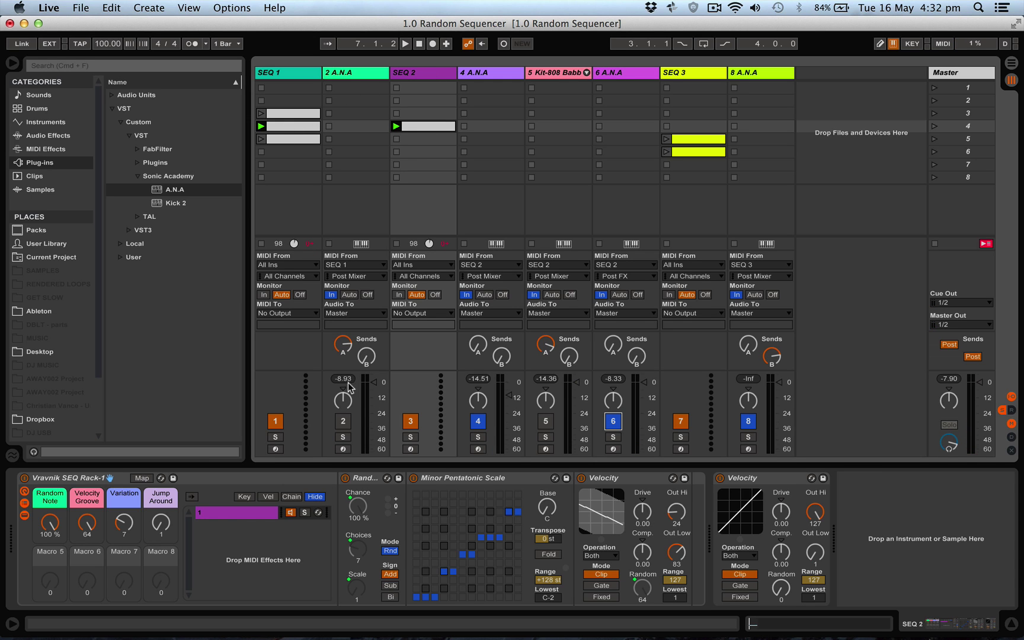
pyautogui.click(343, 421)
pyautogui.press('space')
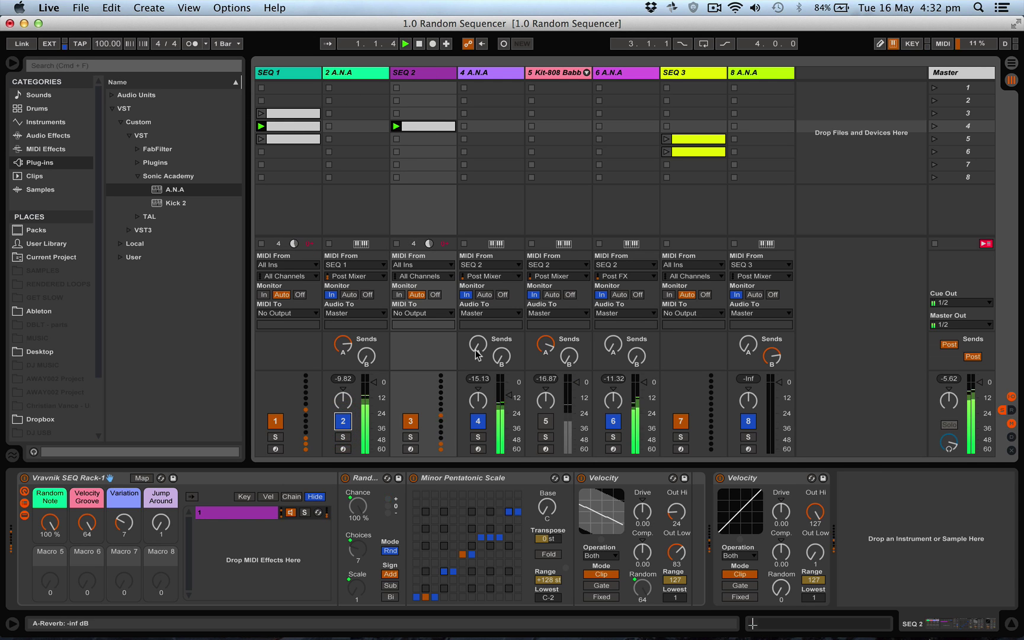
pyautogui.click(424, 72)
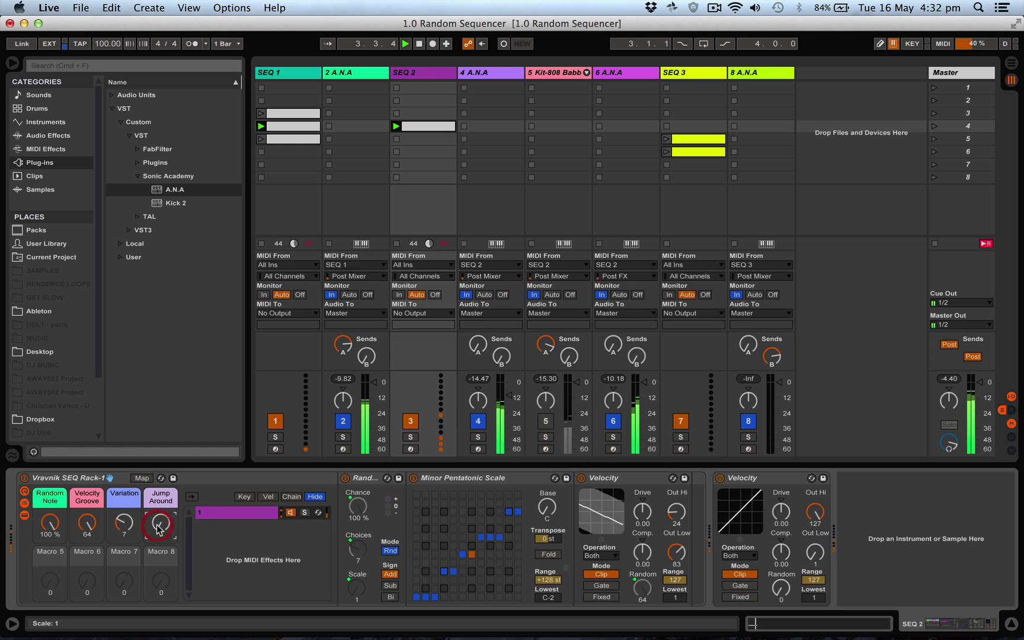
# Step: Turn SEQ 2's Jump Around macro up to 6, setting the Scale range to 6
pyautogui.moveTo(160, 522)
pyautogui.mouseDown()
pyautogui.moveTo(161, 510)
pyautogui.moveTo(124, 519)
pyautogui.moveTo(161, 521)
pyautogui.moveTo(160, 510)
pyautogui.mouseUp()
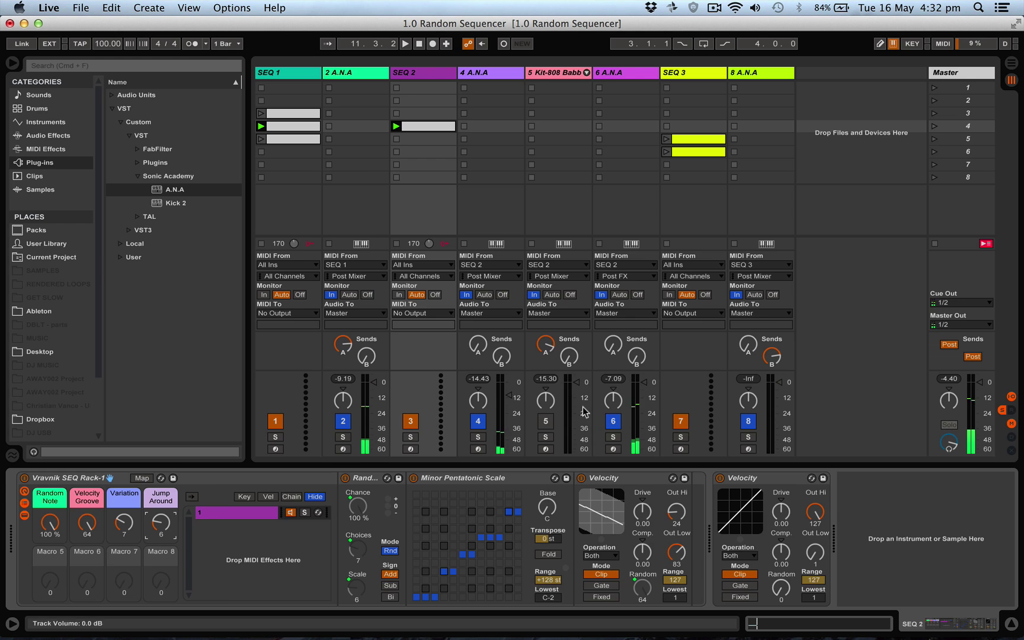
pyautogui.press('Right')
pyautogui.press('Right')
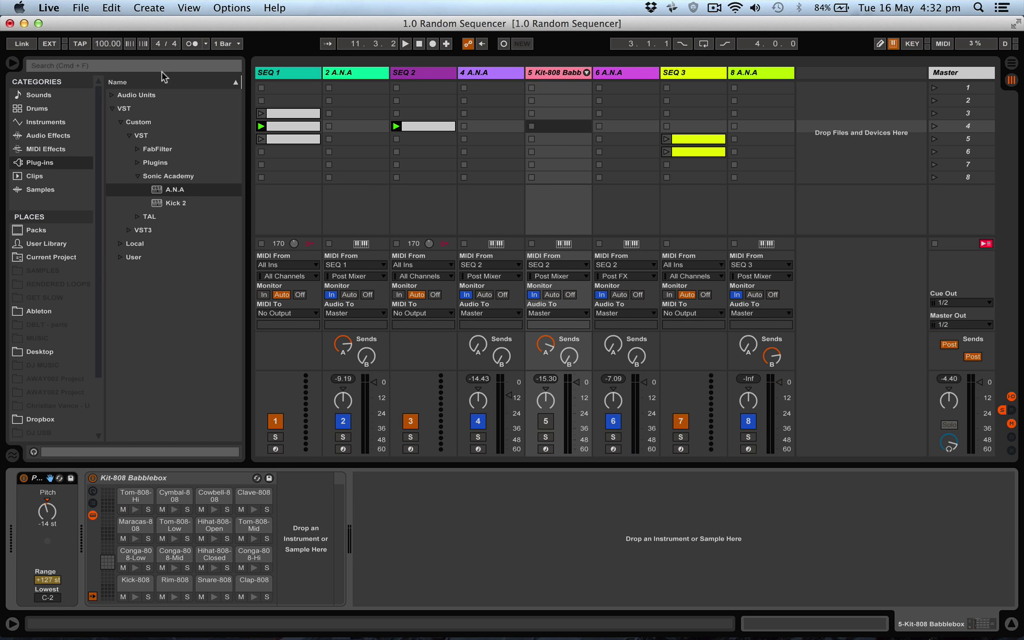
# Step: List the Drums category presets and scroll down to Kit-808 Babblebox.adg
pyautogui.click(36, 109)
pyautogui.scroll(-10, 161, 201)
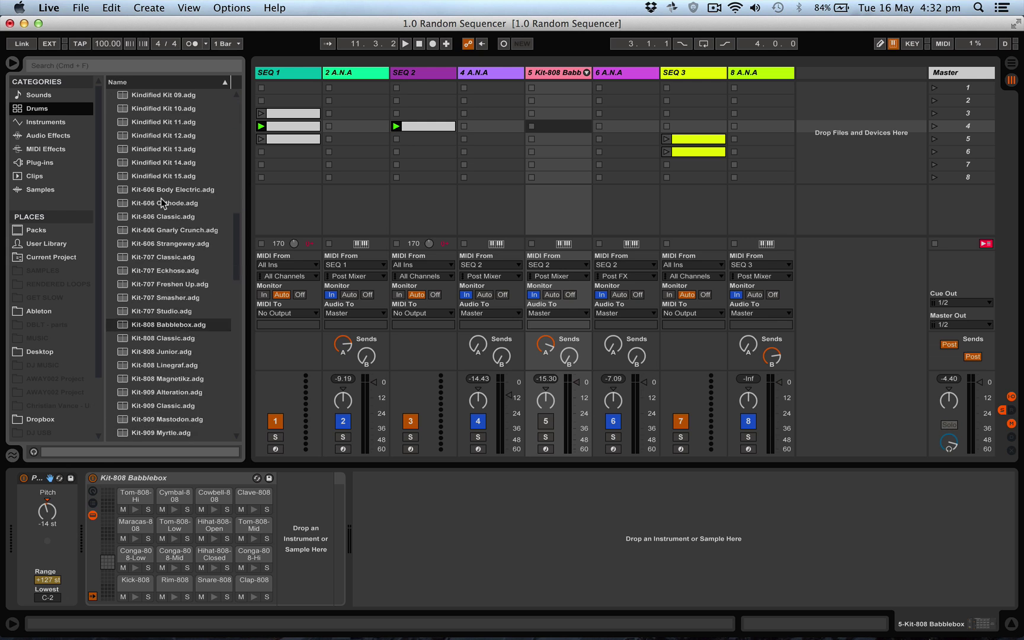
pyautogui.scroll(-4, 161, 203)
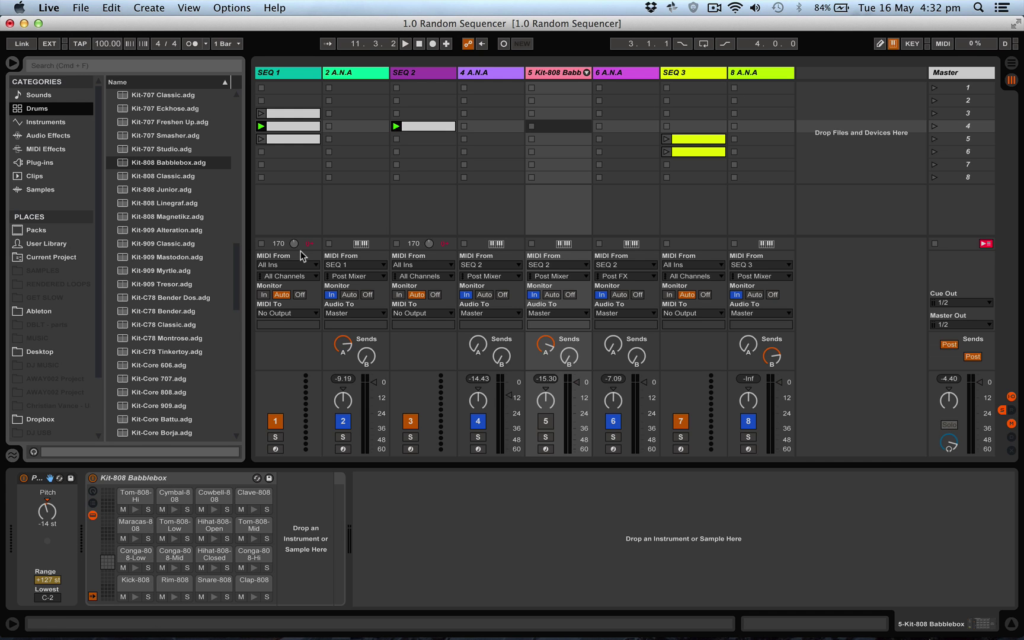
# Step: Solo the Kit-808 drum track together with SEQ 2 and set the drum Pitch to 0 st
pyautogui.click(546, 437)
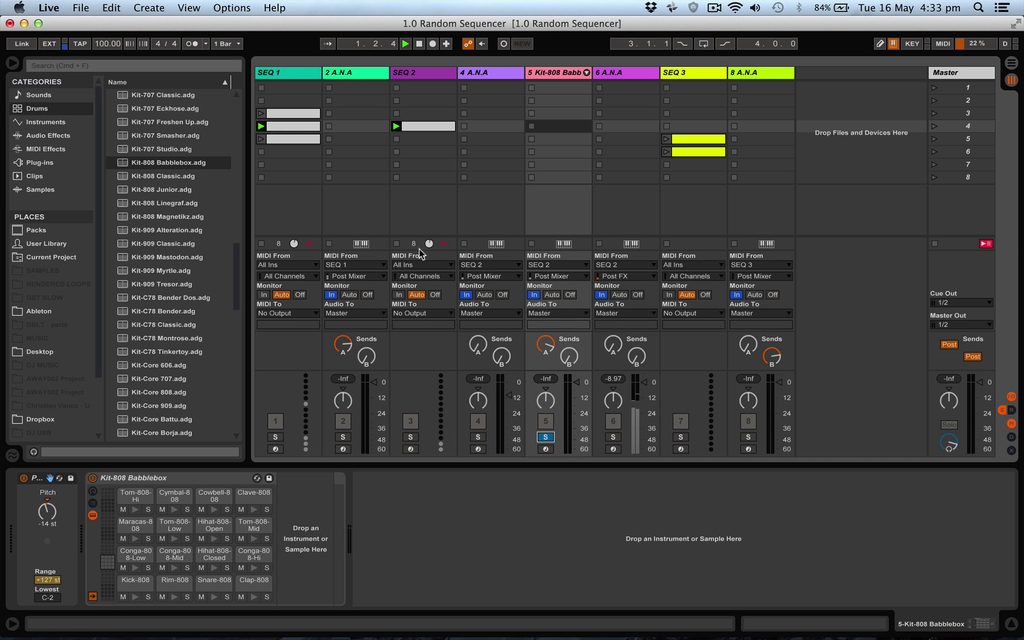
pyautogui.click(411, 438)
pyautogui.click(544, 437)
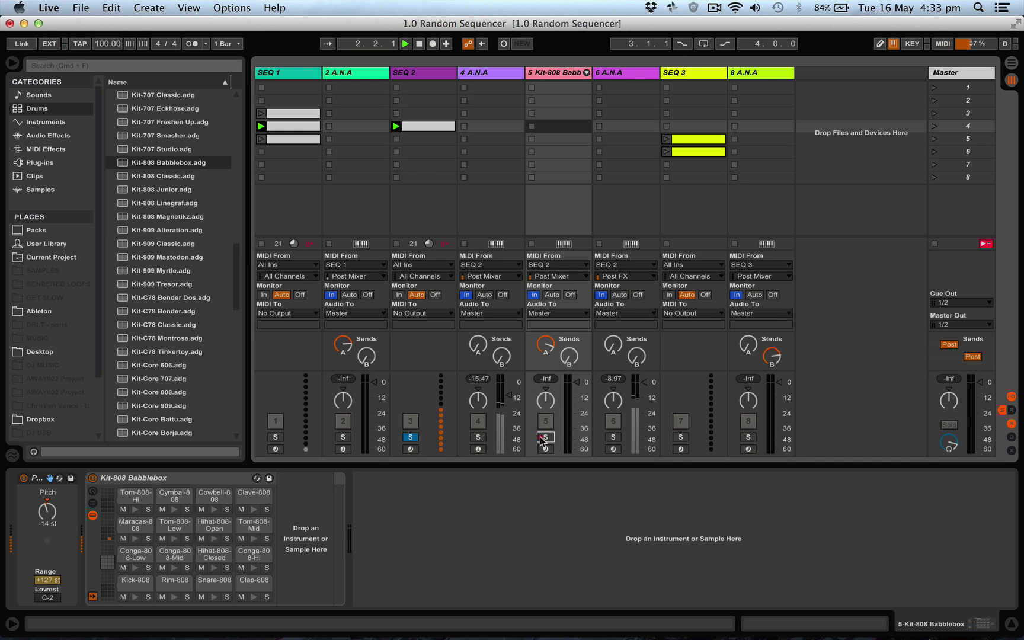
pyautogui.keyDown('super'); pyautogui.click(411, 437); pyautogui.keyUp('super')
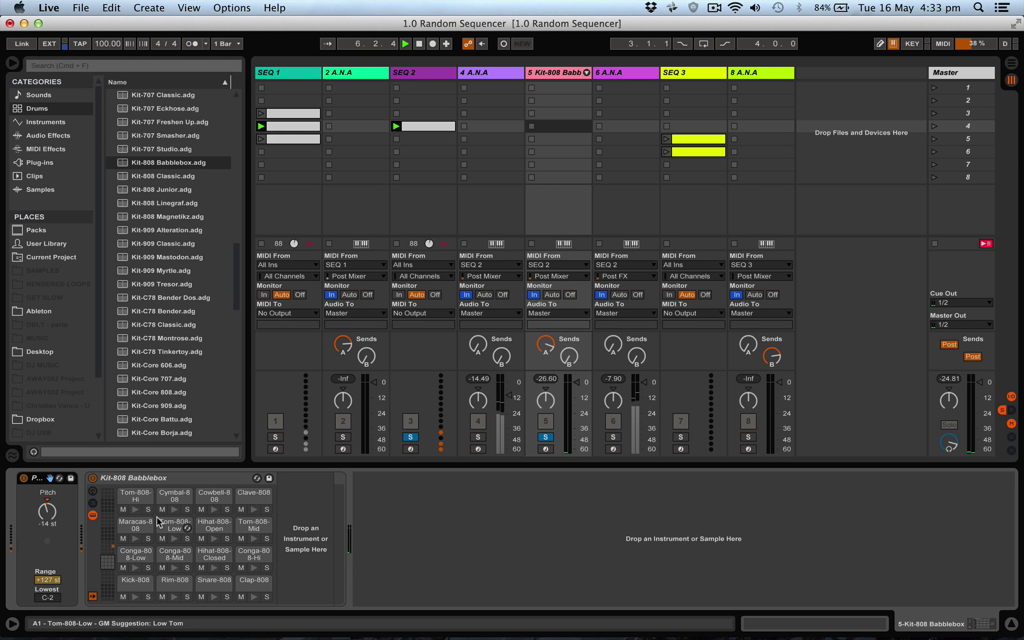
pyautogui.moveTo(52, 518); pyautogui.dragTo(52, 514)
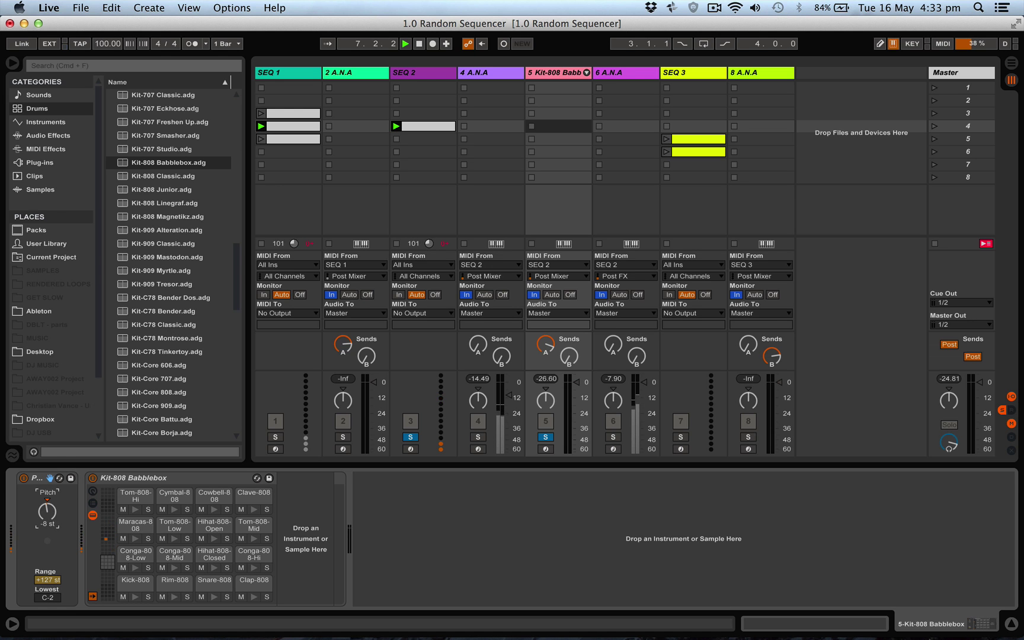
# Step: List MIDI Effects, collapse the Scale folder and select Pitch beside the drum track's Pitch device
pyautogui.click(35, 149)
pyautogui.scroll(8, 135, 214)
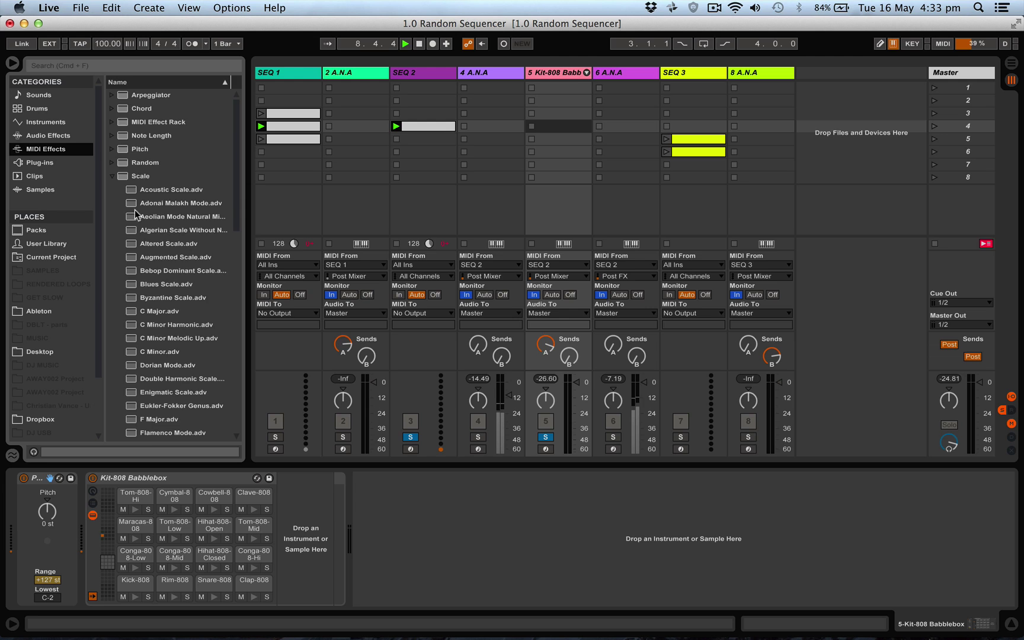
pyautogui.click(112, 176)
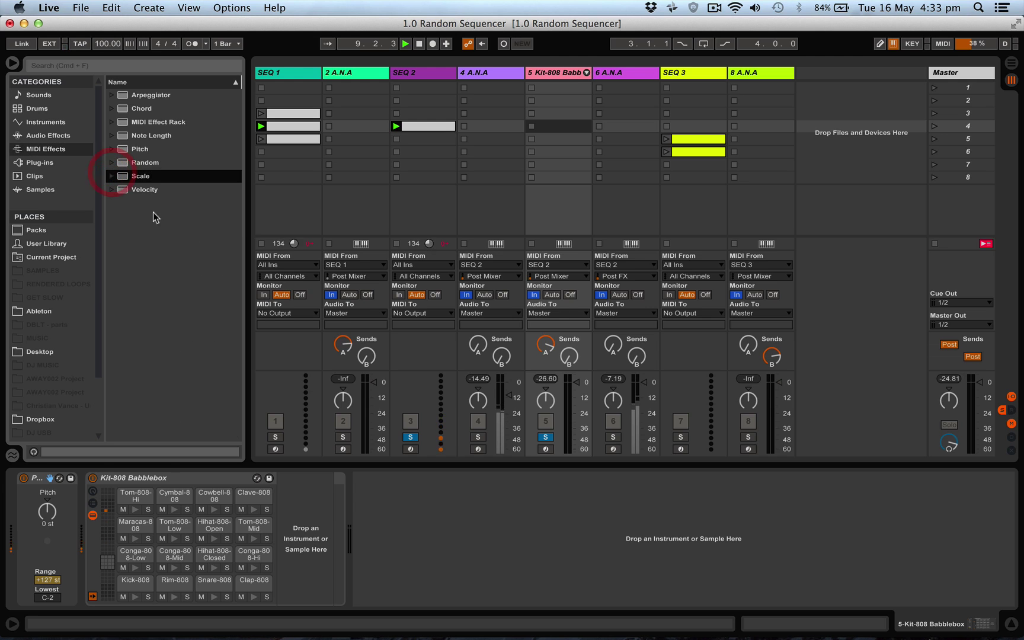
pyautogui.click(146, 149)
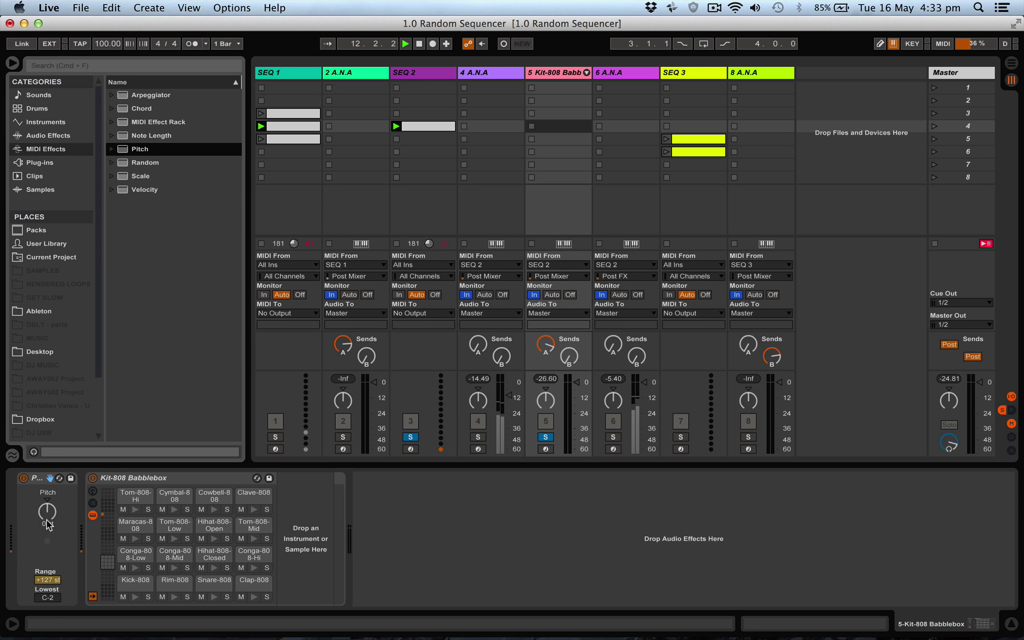
pyautogui.click(45, 521)
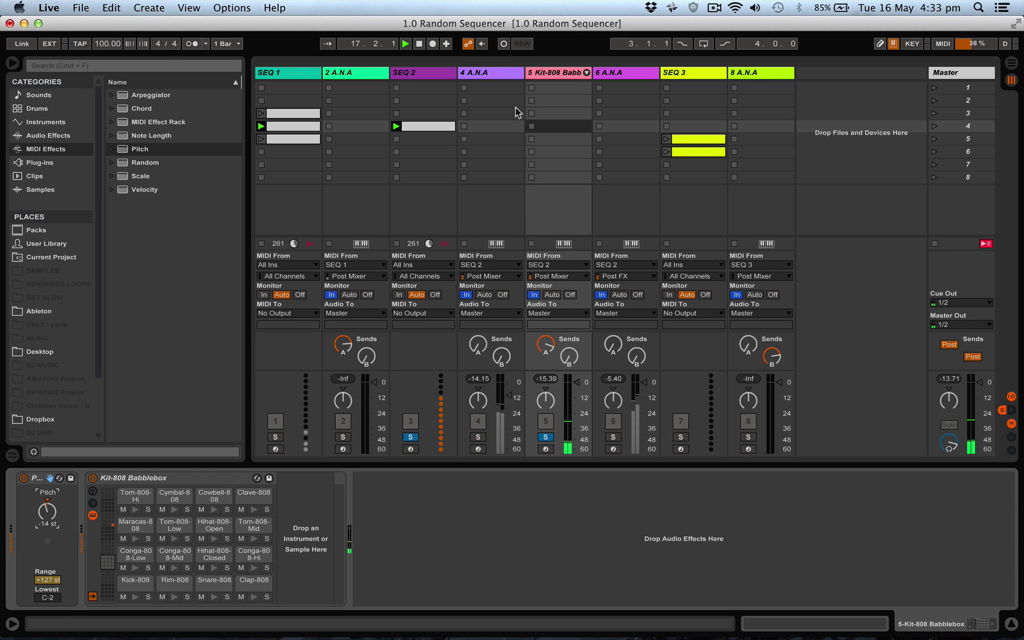
# Step: Lower SEQ 2's Jump Around macro from 6 to 1 and clear the track solos
pyautogui.click(414, 72)
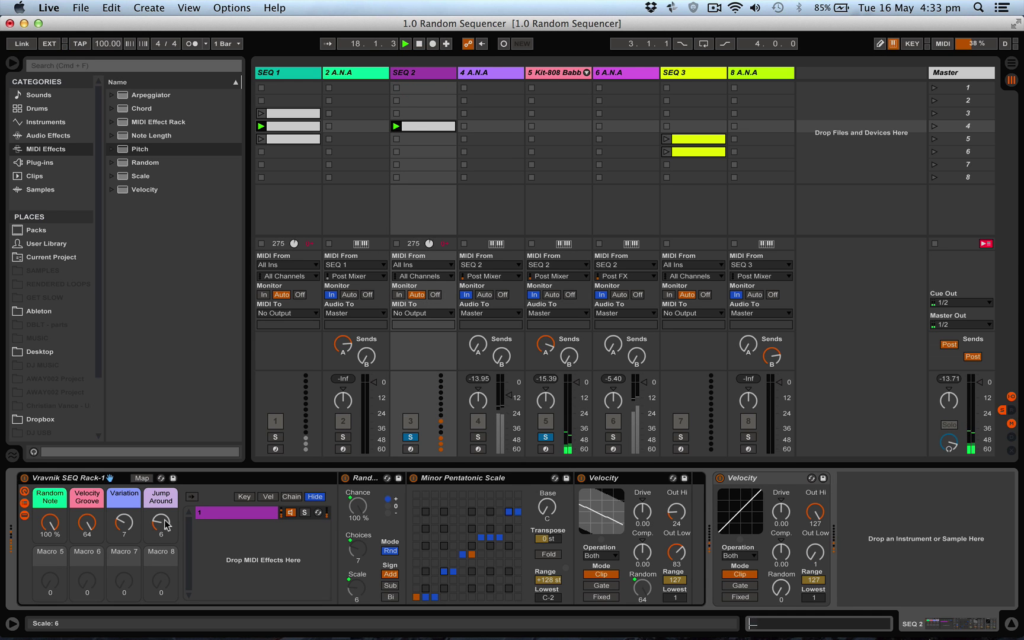
pyautogui.moveTo(166, 524); pyautogui.dragTo(166, 533)
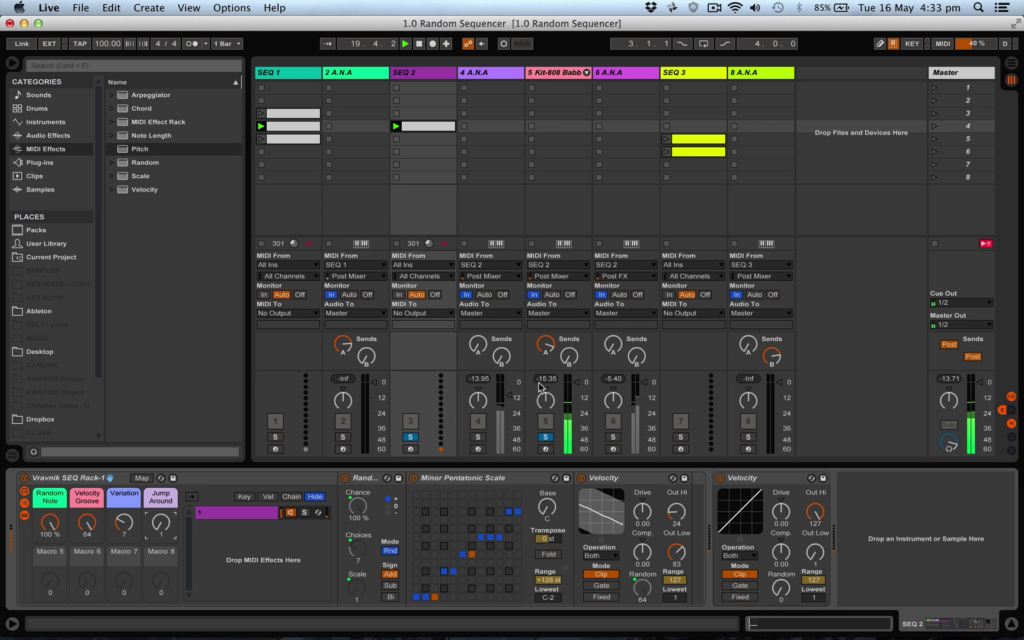
pyautogui.click(410, 437)
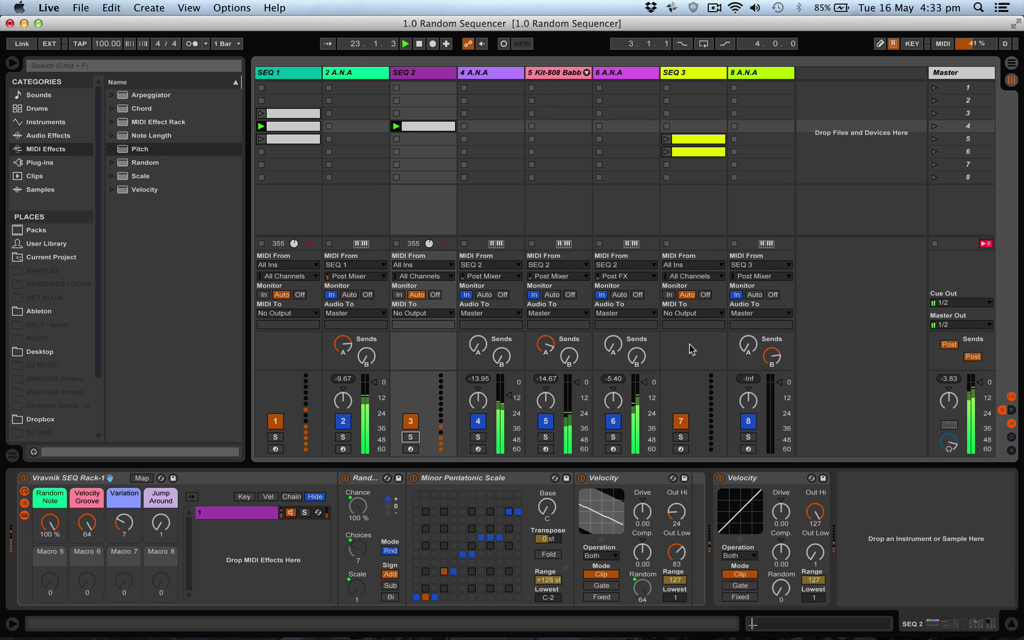
# Step: Duplicate SEQ 2's slot-4 clip into the slot below, stop playback, and bring up SEQ 3's rack
pyautogui.click(418, 126)
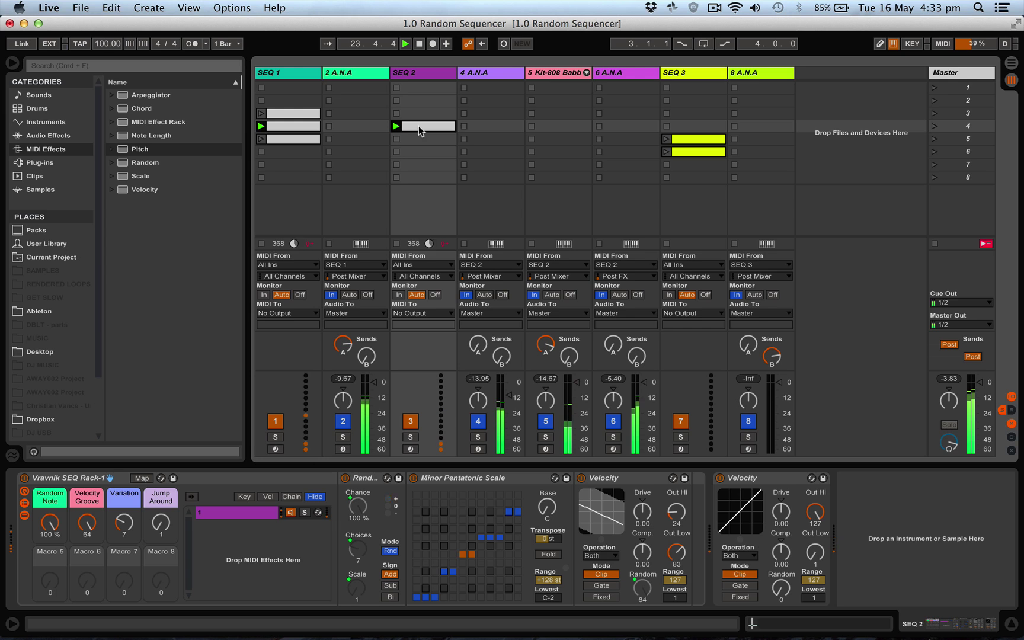
pyautogui.press('super+d')
pyautogui.press('space')
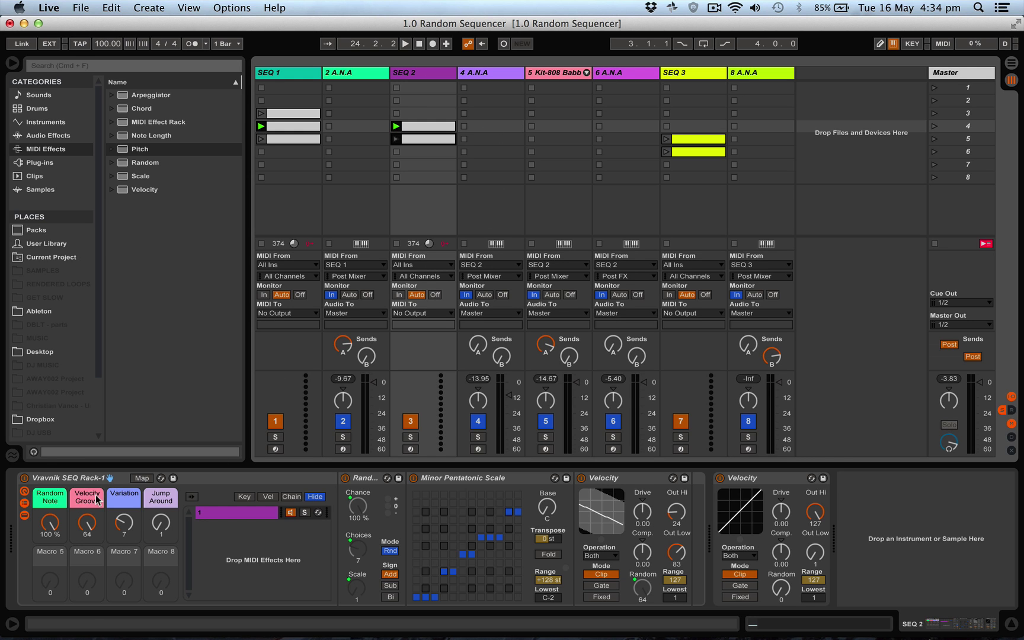
pyautogui.click(696, 78)
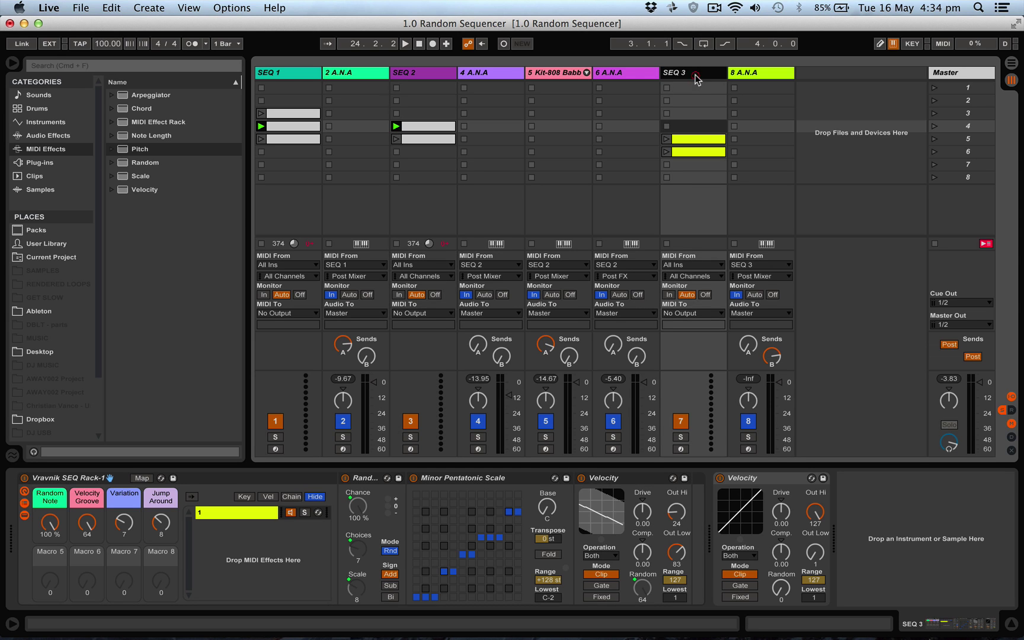
# Step: Launch scene 6 and raise the Filter 1 velocity amount on track 8's A.N.A synth
pyautogui.click(934, 152)
pyautogui.click(773, 75)
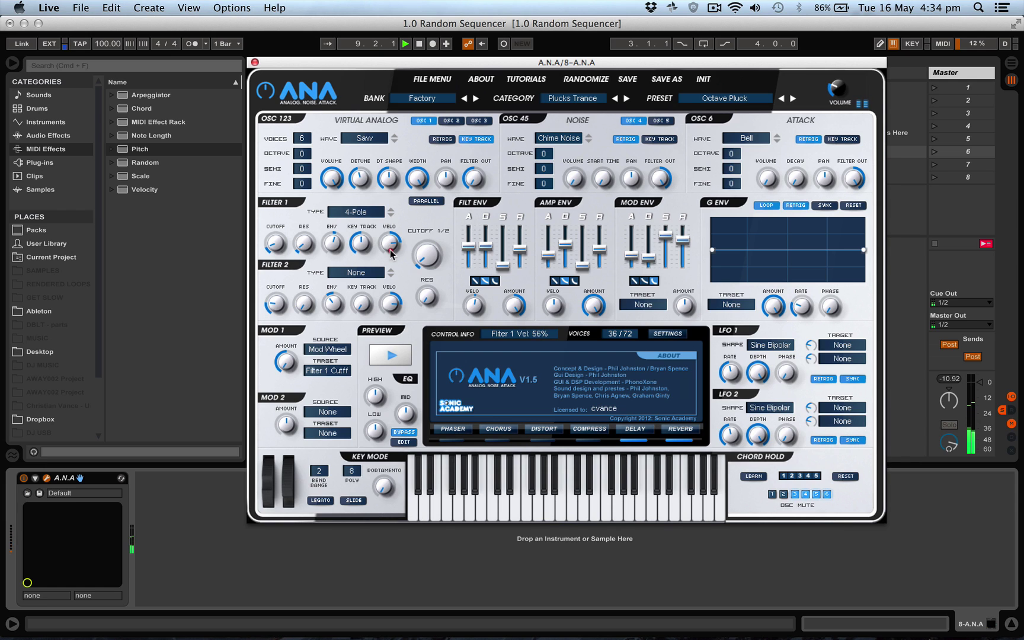
pyautogui.moveTo(387, 273); pyautogui.dragTo(384, 215)
pyautogui.click(255, 63)
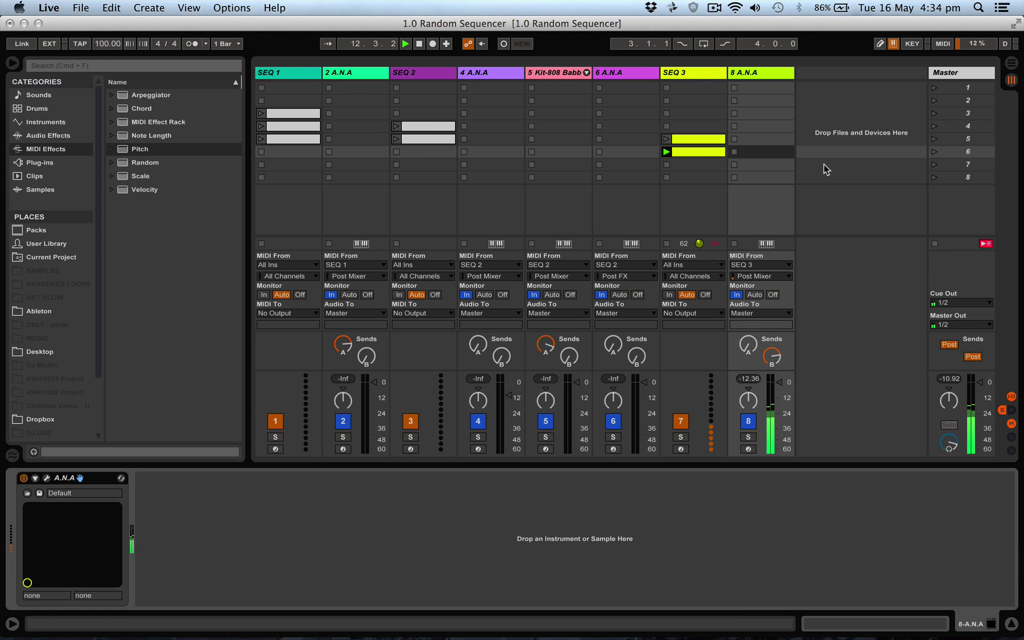
# Step: View SEQ 3's two-note scene-6 clip, play scene 5, stop, then select the Master track
pyautogui.click(690, 154)
pyautogui.doubleClick(689, 154)
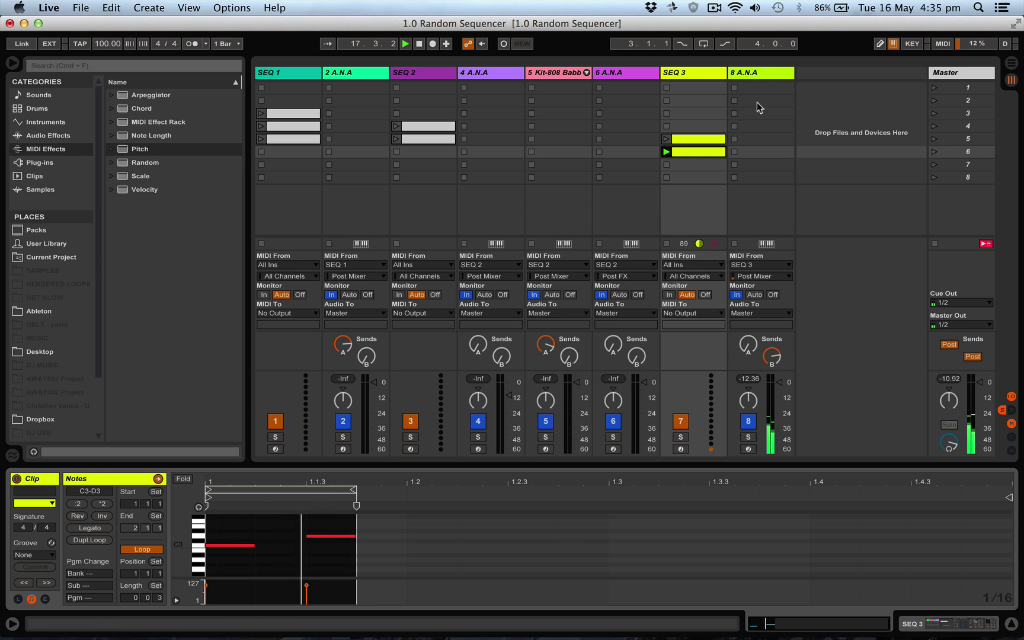
pyautogui.click(935, 139)
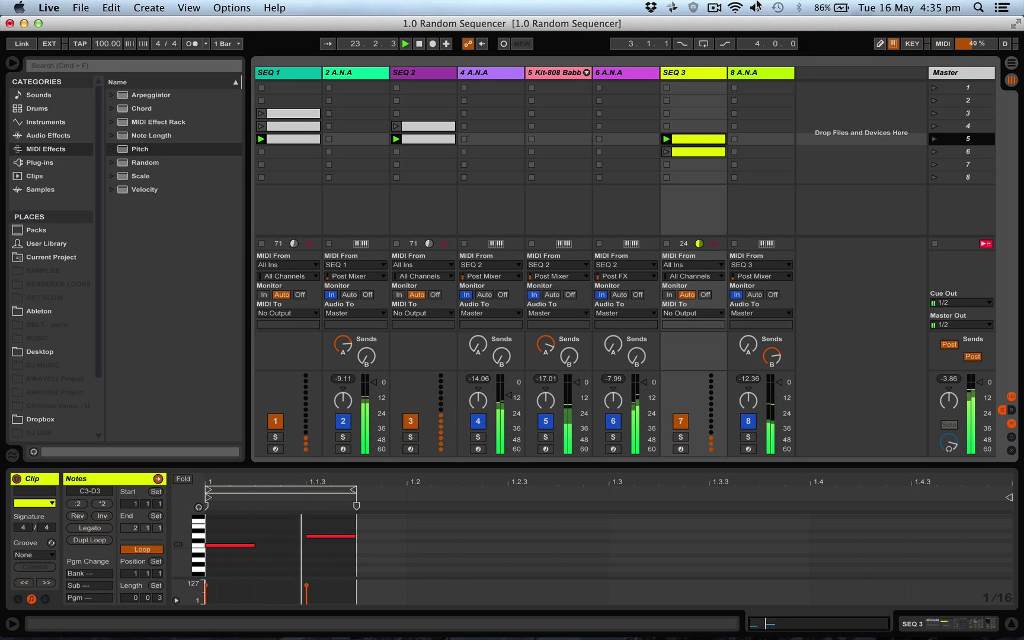
pyautogui.press('space')
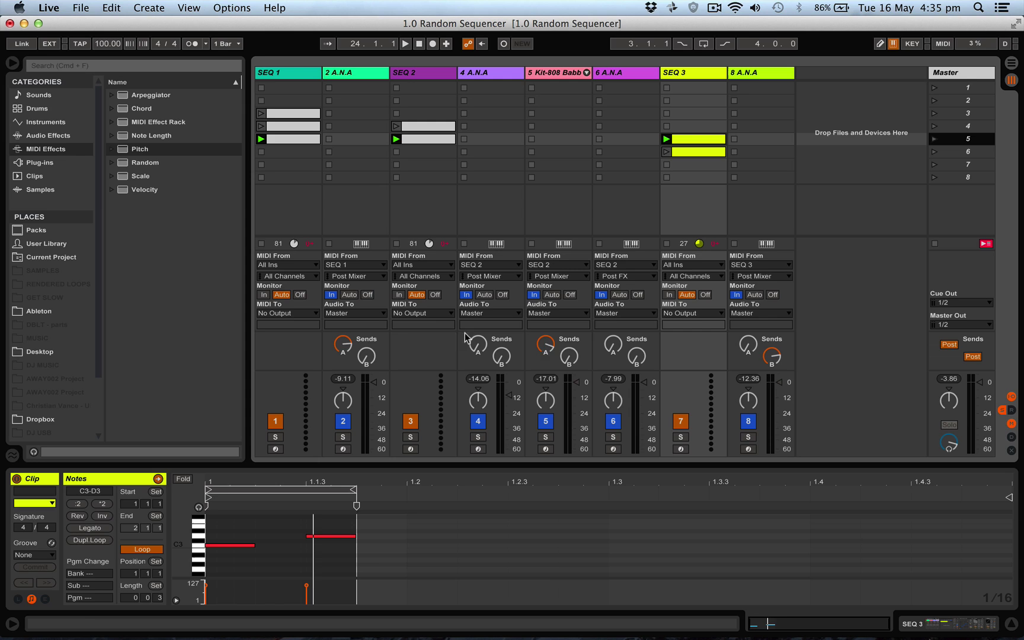
pyautogui.click(961, 72)
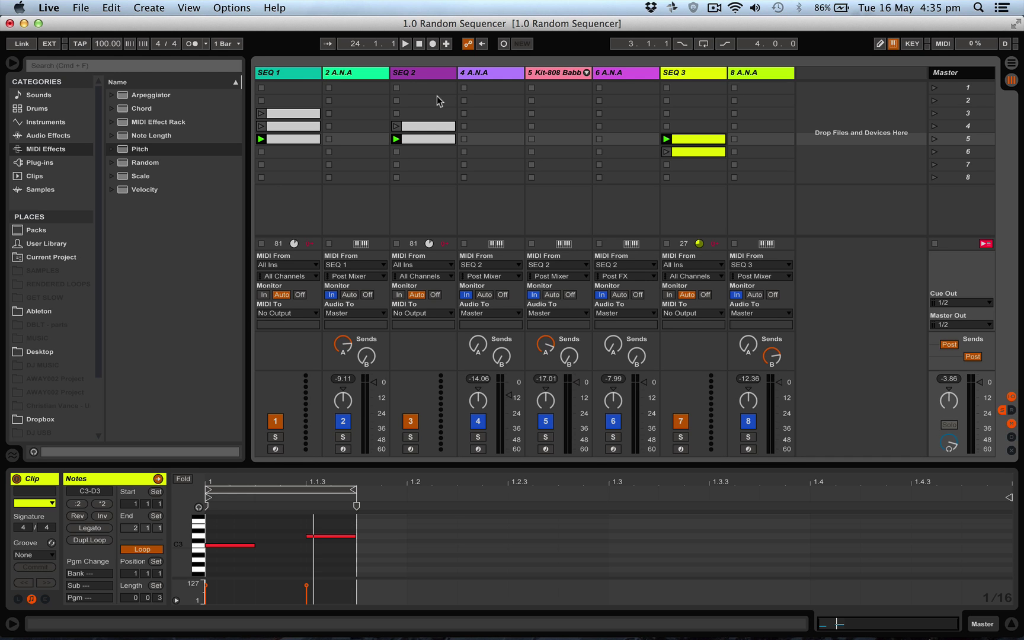
# Step: Select SEQ 1 to bring its single sixteenth-long C3 clip into the Detail view
pyautogui.click(273, 73)
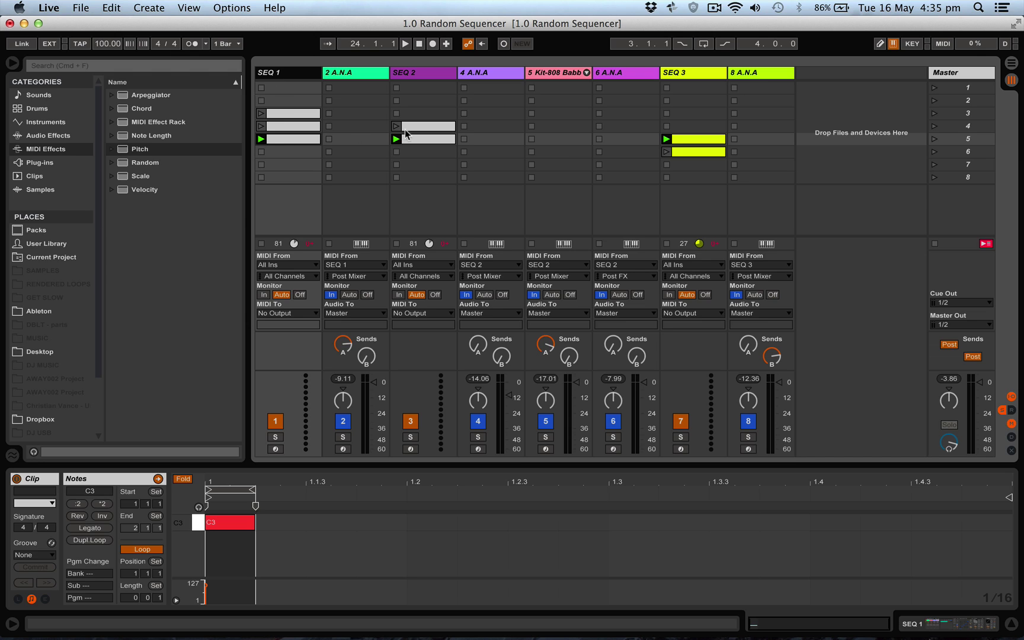